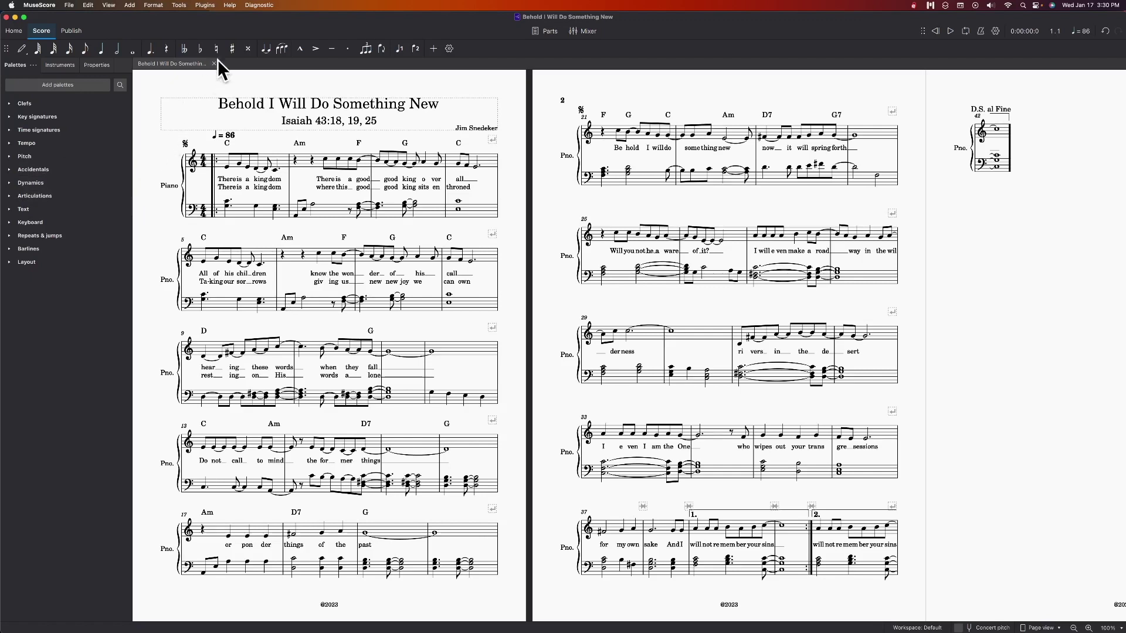
Launch the online MuseScore handbook in Chrome from the Help menu
click(233, 6)
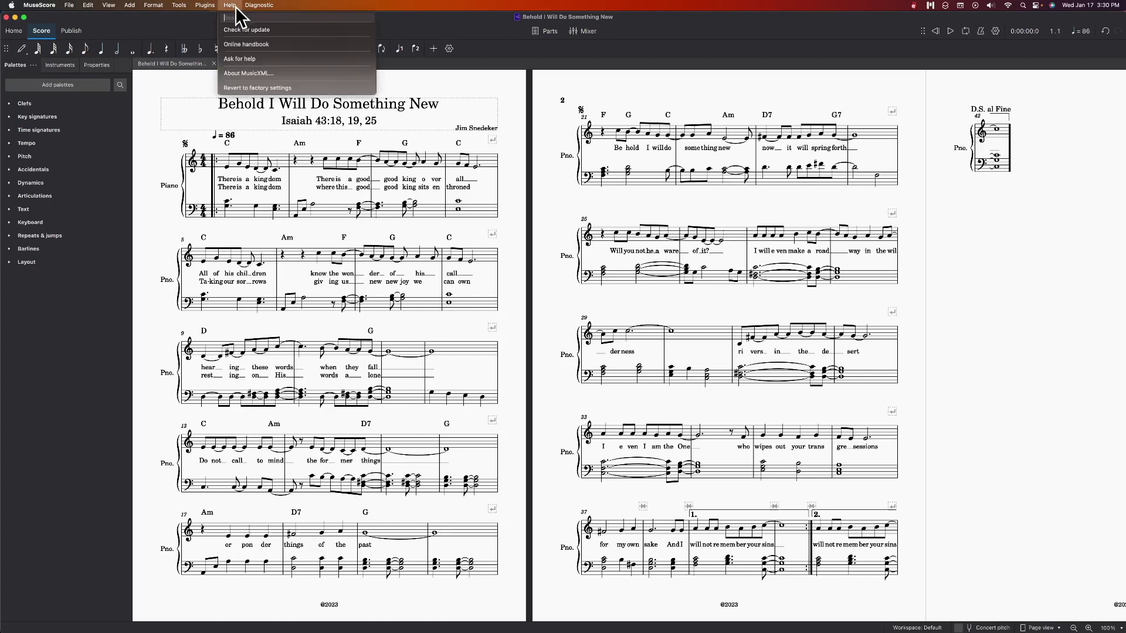
click(243, 44)
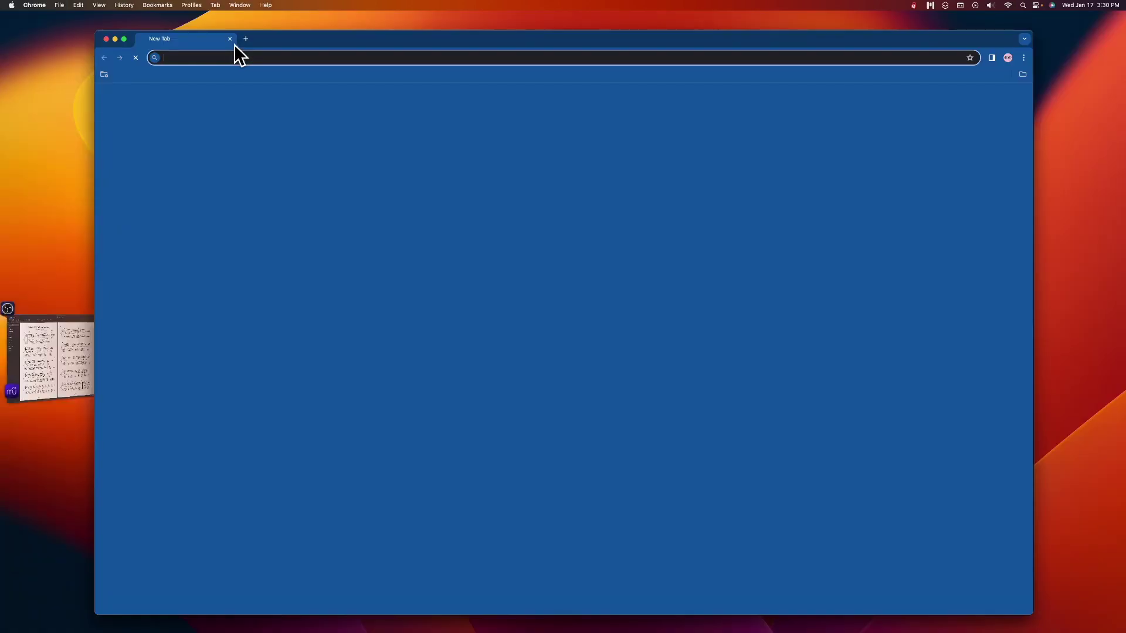
Maximize Chrome and search the handbook for 'keep measures together'
click(125, 39)
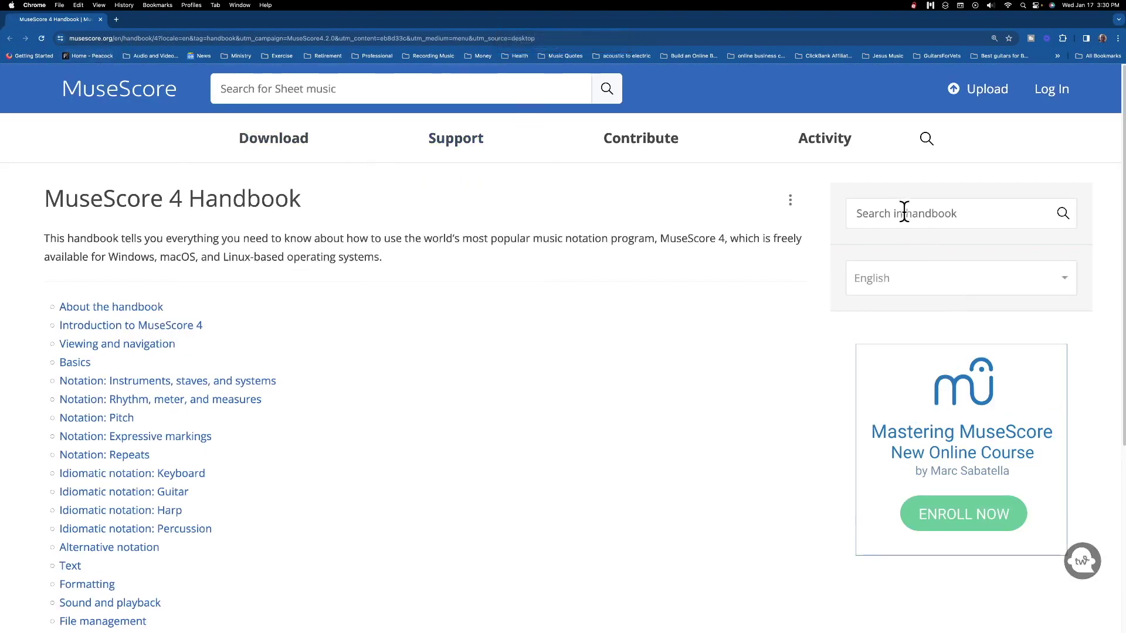
click(953, 222)
text(keep meau)
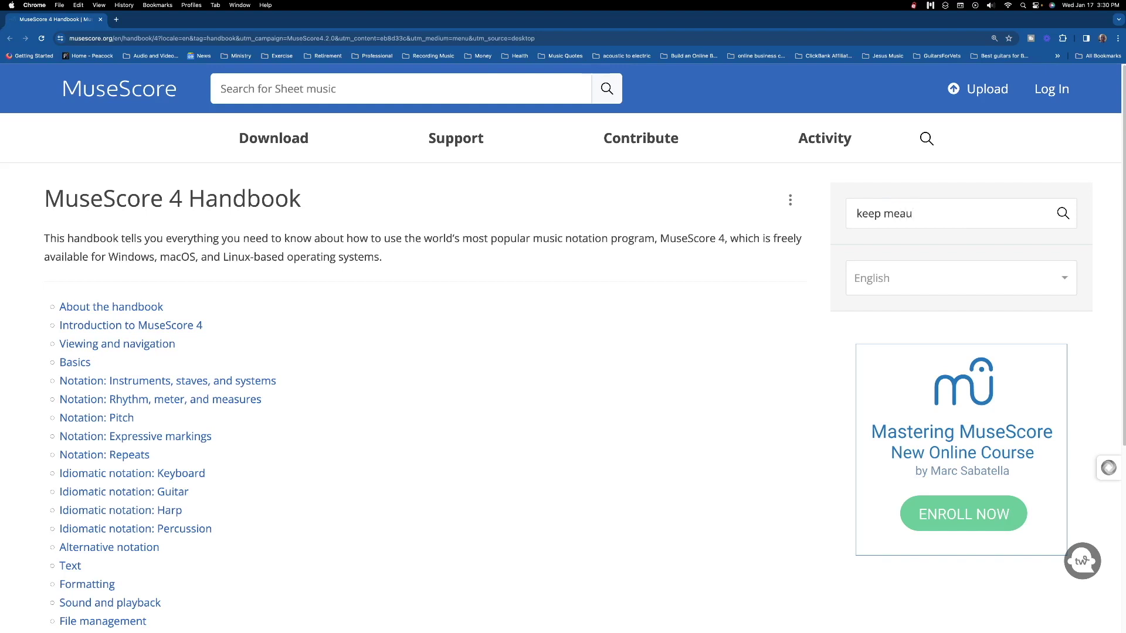
text(re)
key(BackSpace)
key(BackSpace)
text(s)
key(BackSpace)
key(BackSpace)
text(sures together)
key(Return)
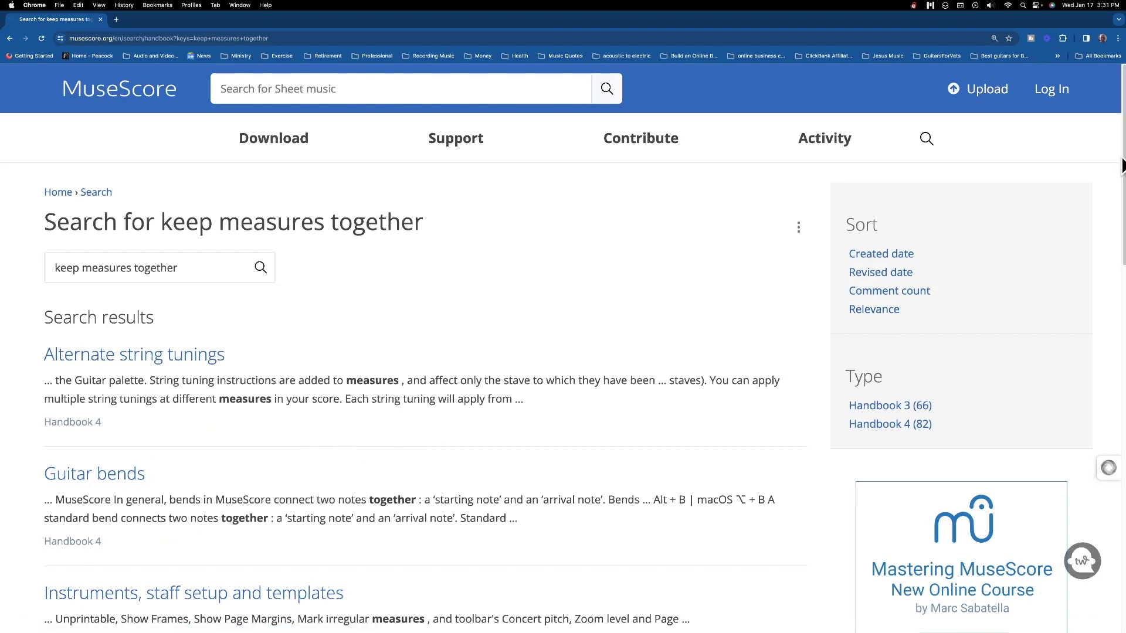
drag(1118, 170, 1060, 418)
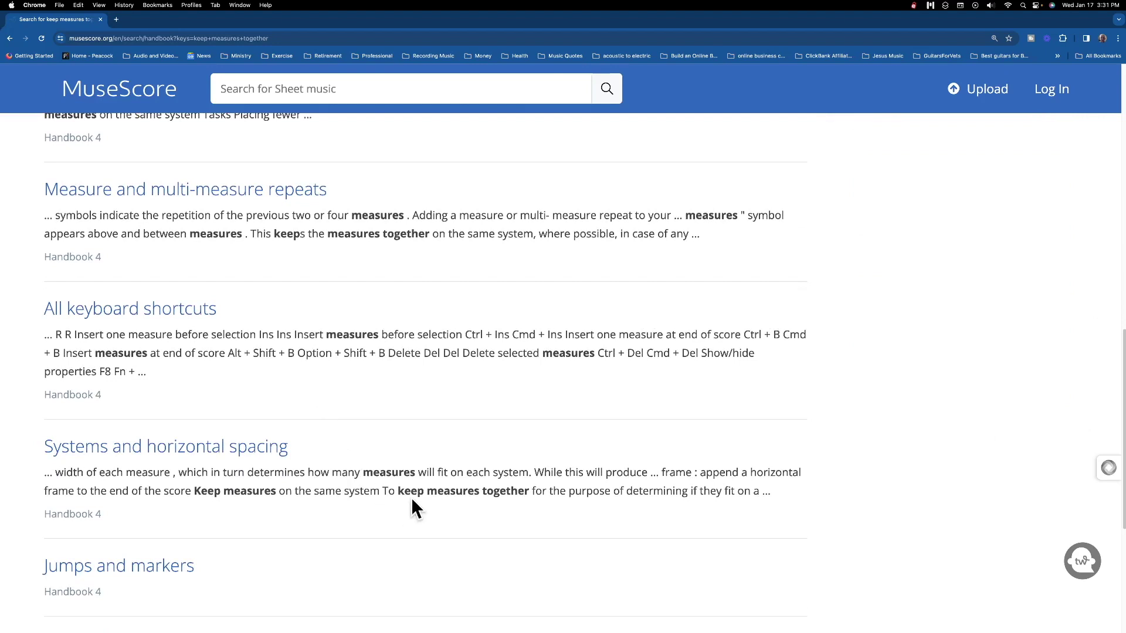
Open the 'Systems and horizontal spacing' result from the search list
click(177, 449)
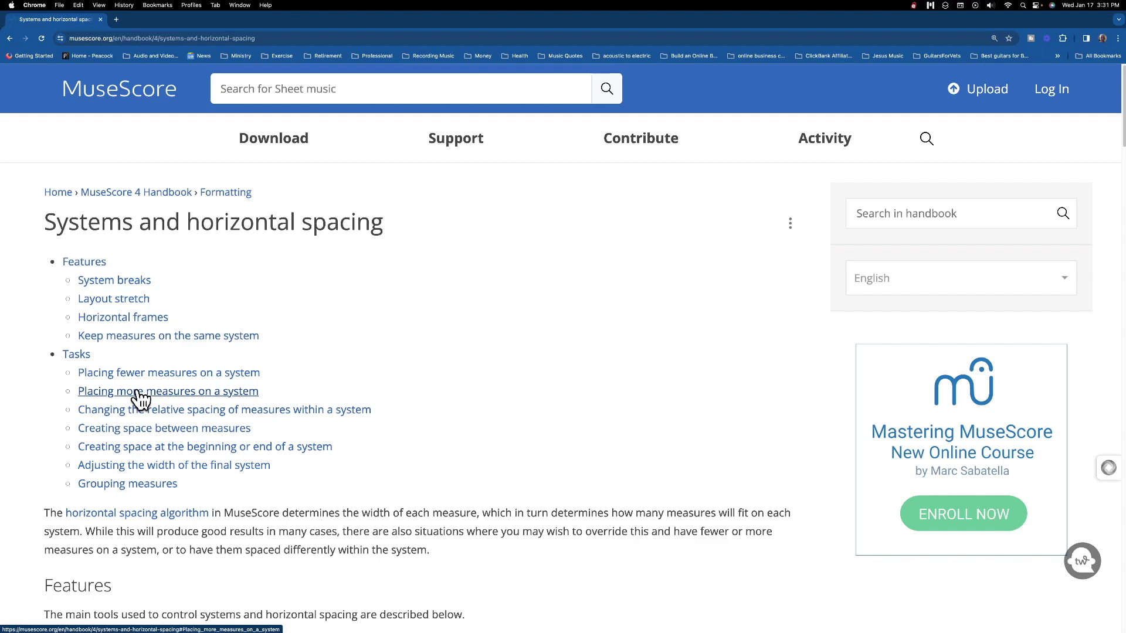
Go to 'Placing more measures on a system', then follow its 'system break' link
click(139, 392)
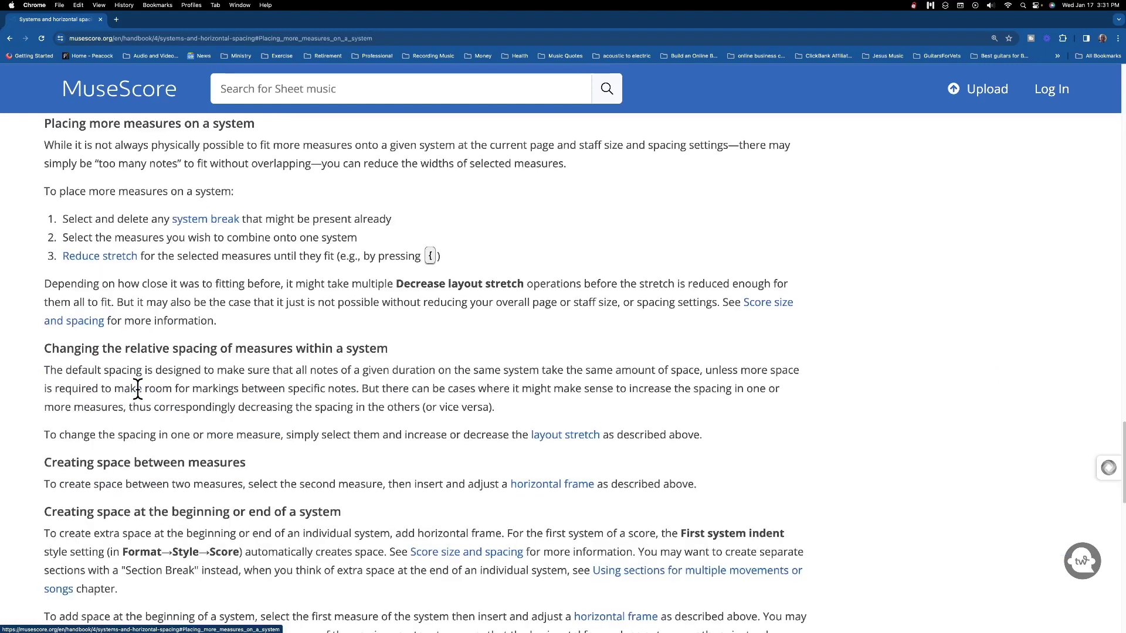
click(217, 228)
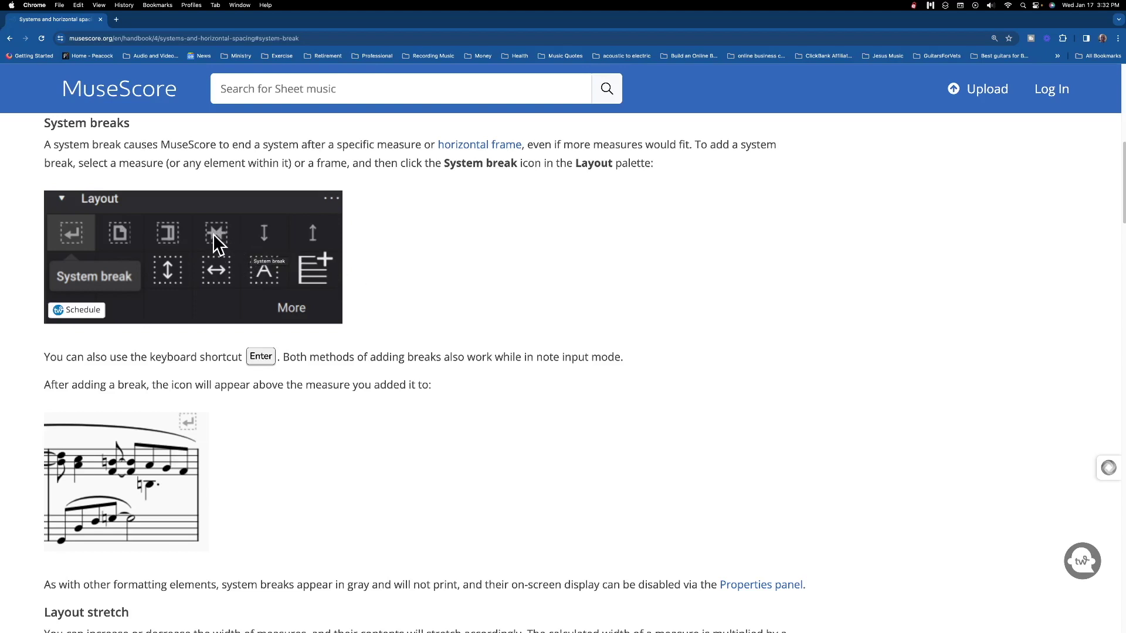
Switch from Chrome back to the 'Behold I Will Do Something New' score
key(super+Tab)
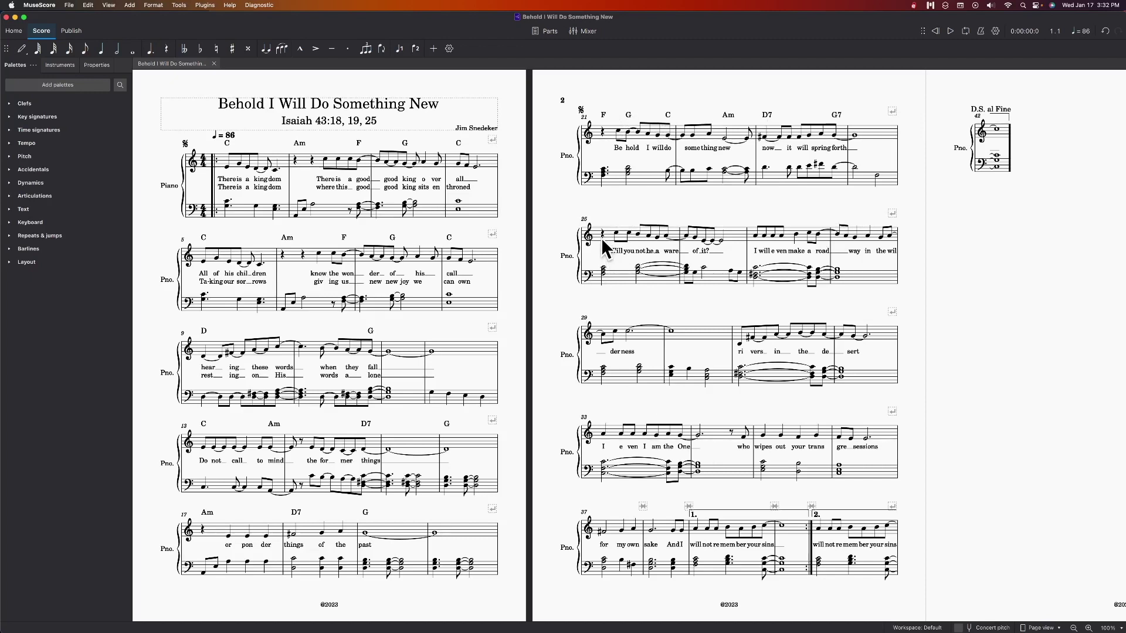
Put chord symbol F over measure 25's first treble rest and G on beat 3
click(602, 266)
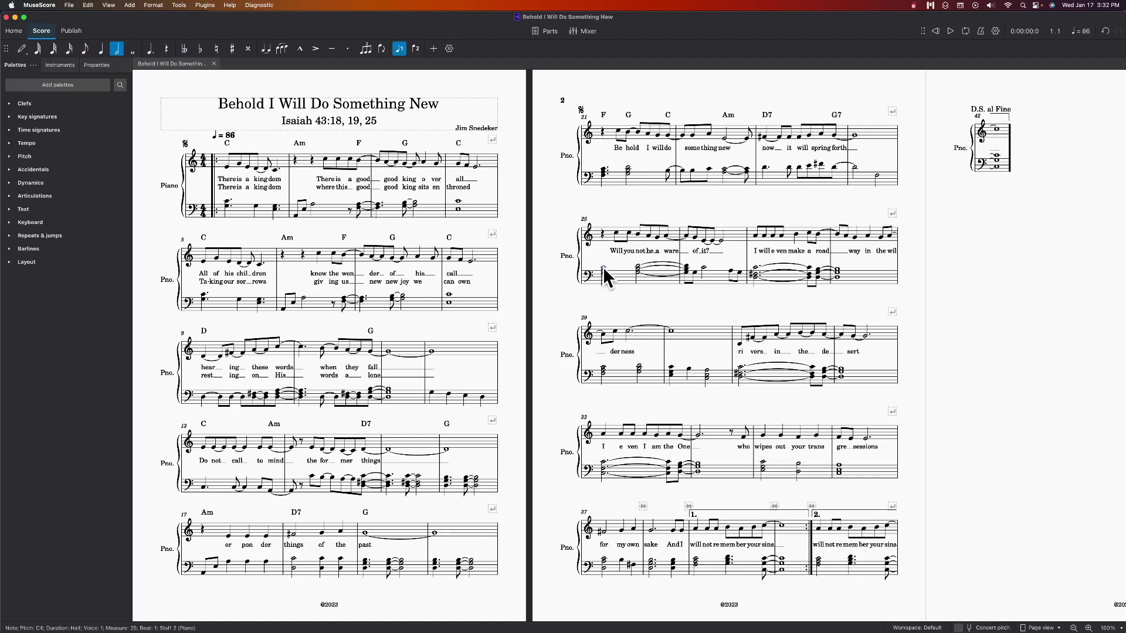
key(super+k)
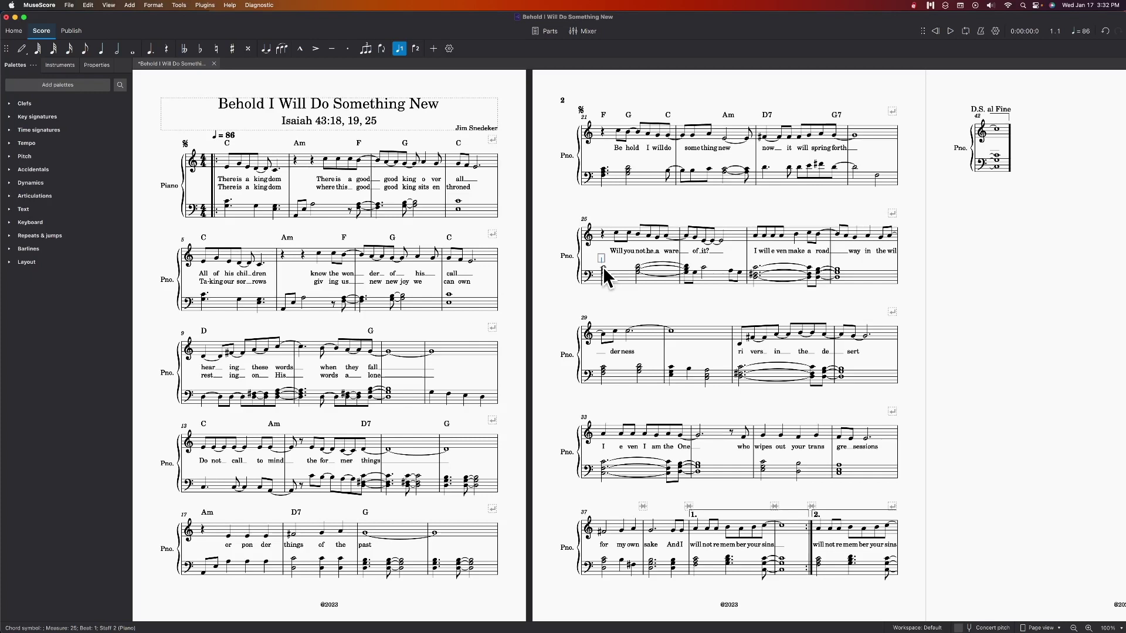
key(Escape)
click(601, 230)
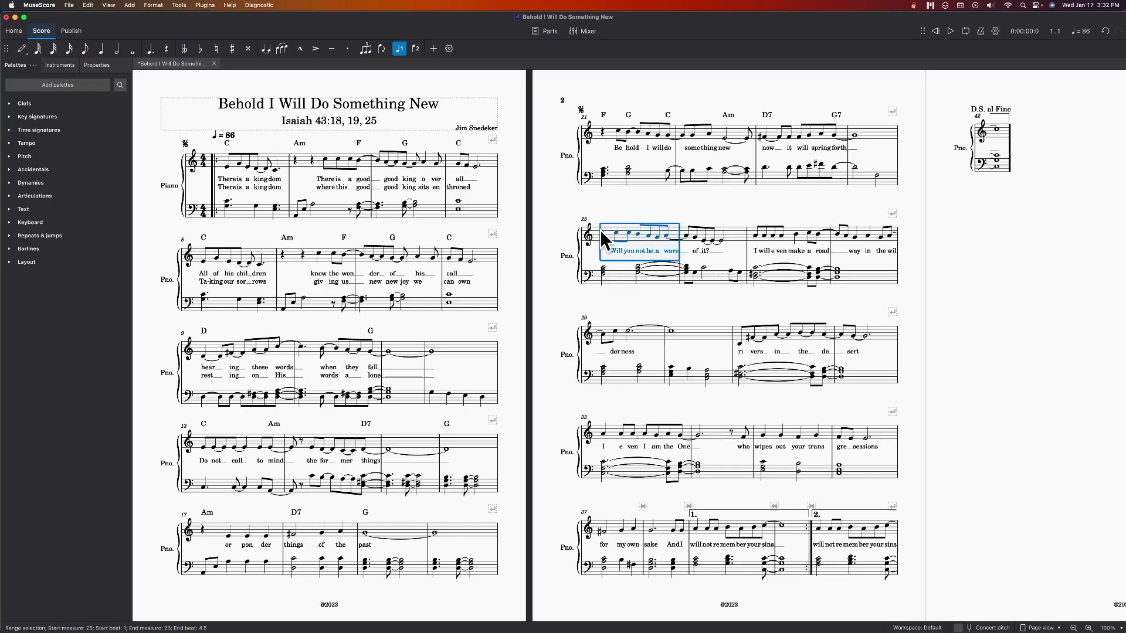
click(601, 232)
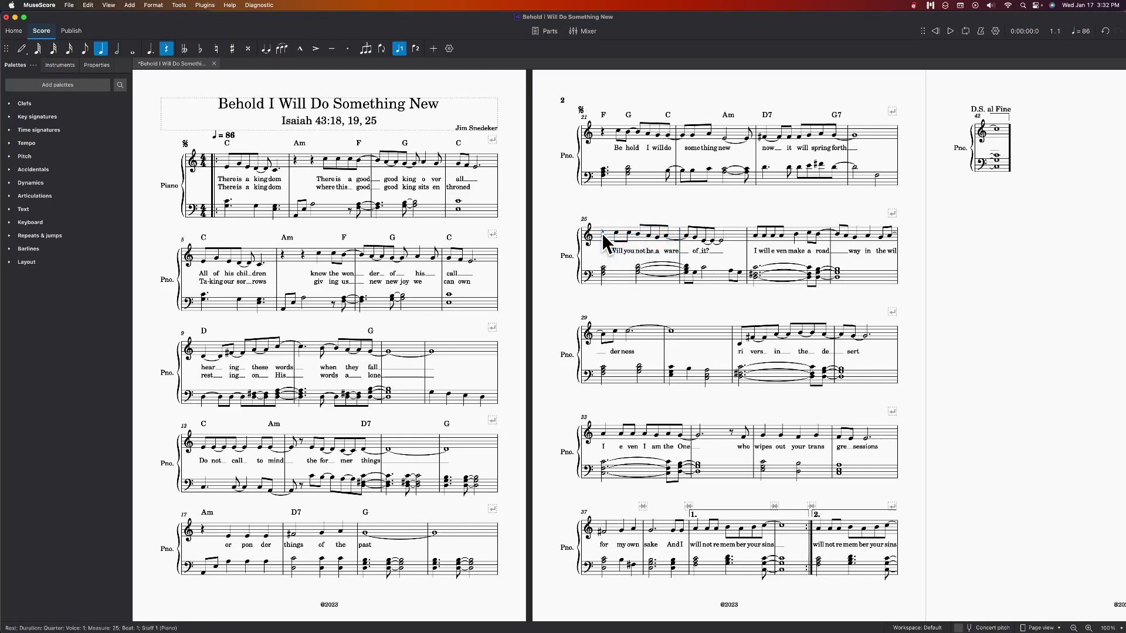
key(super+k)
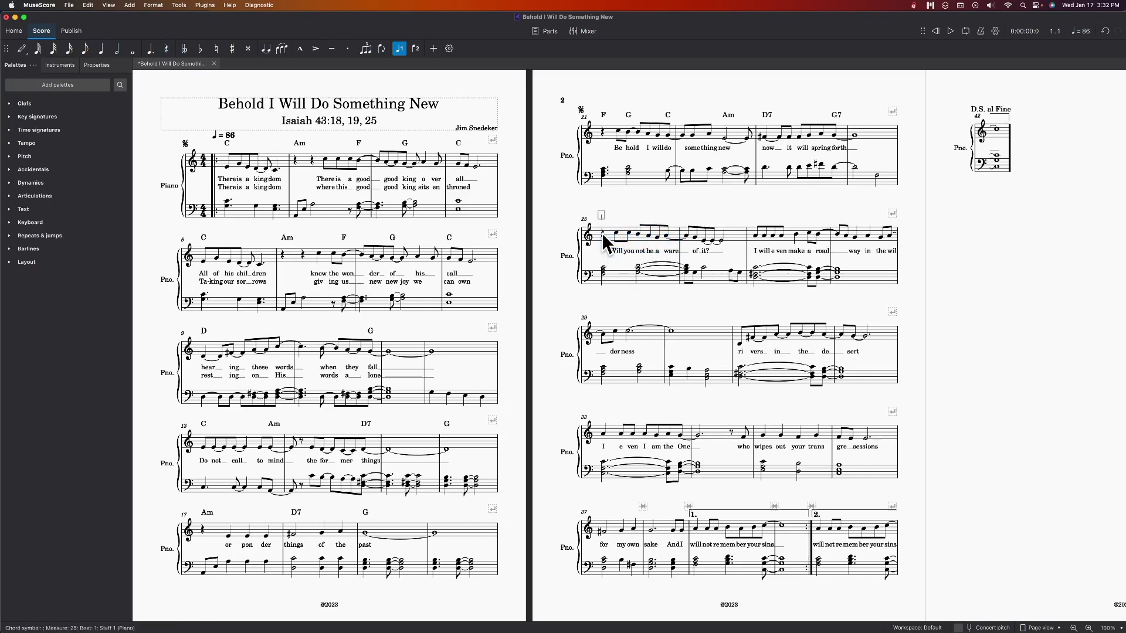
text(F)
click(636, 231)
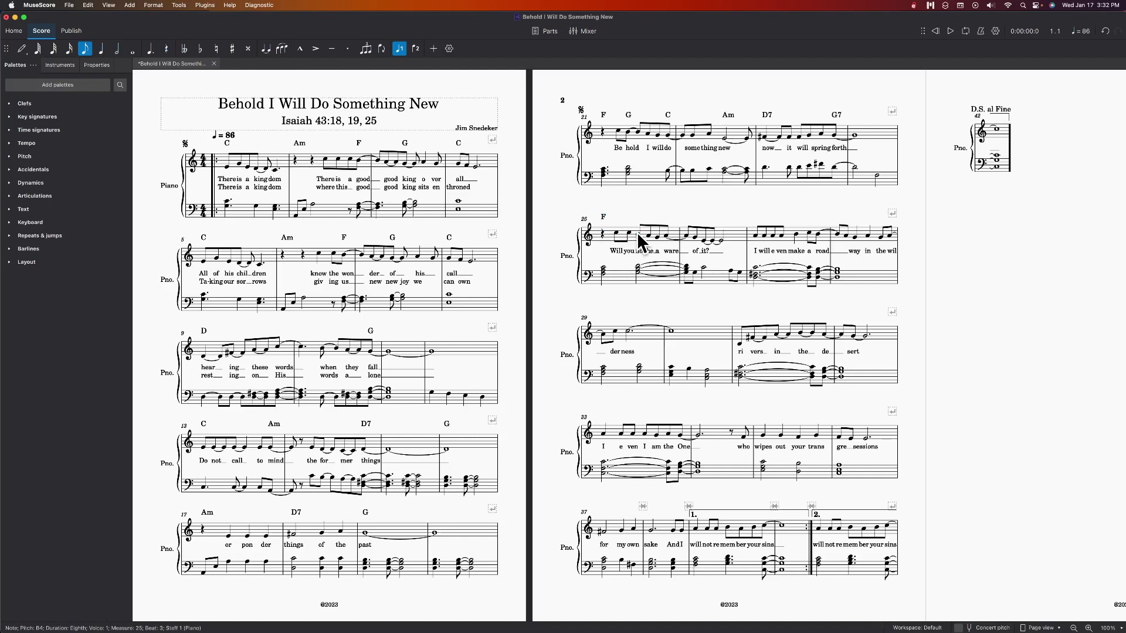
key(super+k)
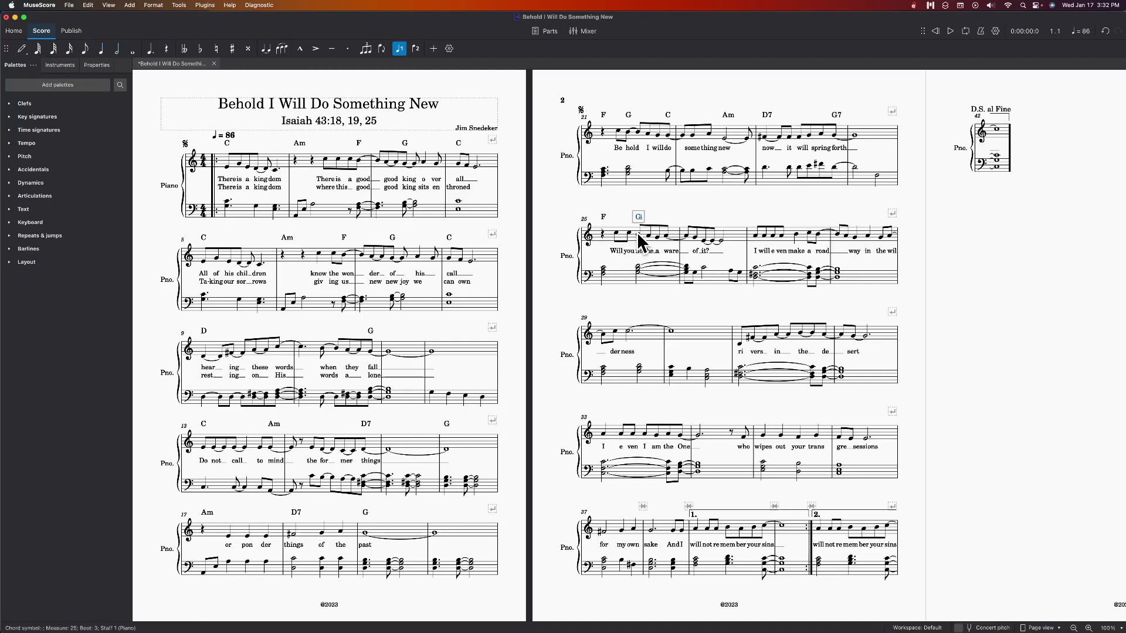
text(G)
key(Escape)
Expand the Layout palette and select measure 37 through the final measure on both staves
click(9, 263)
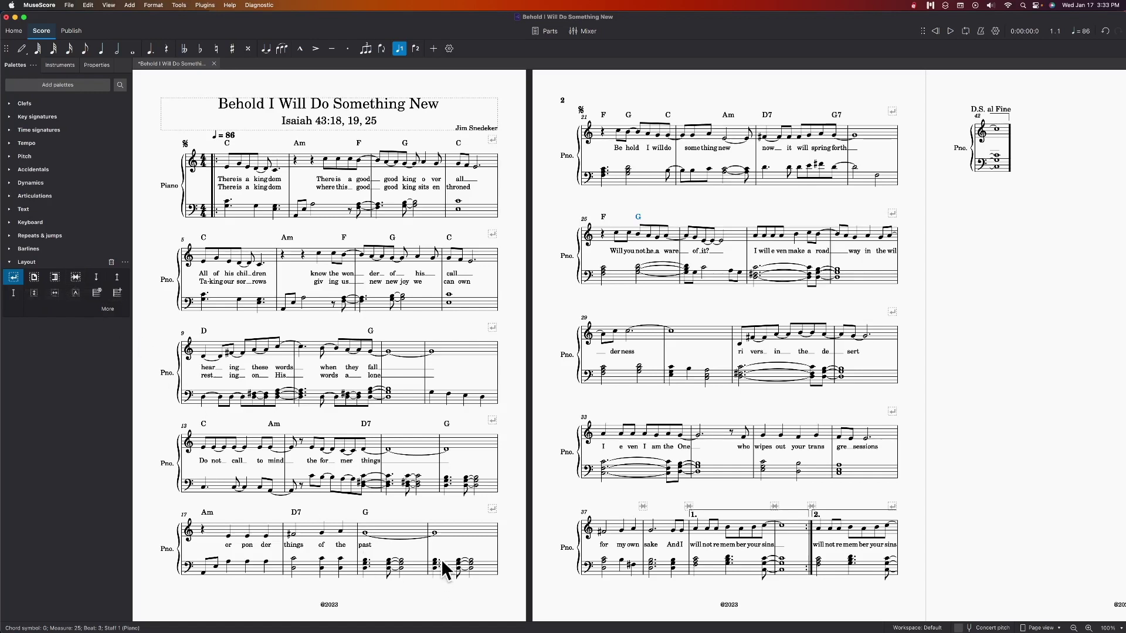
click(601, 533)
shift+click(617, 570)
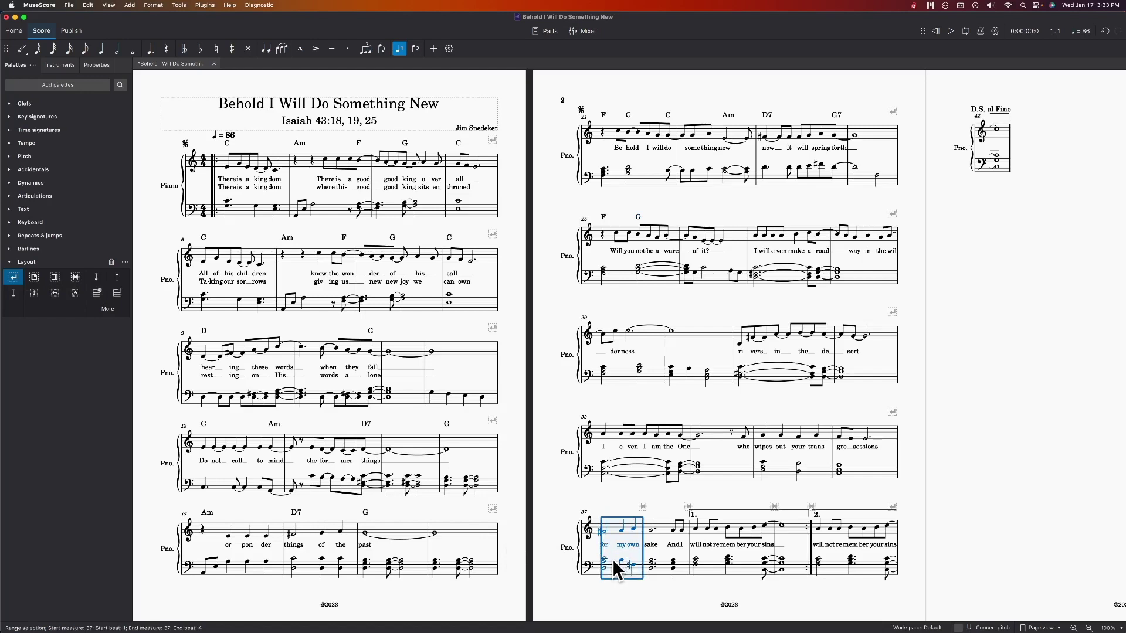
shift+click(1002, 134)
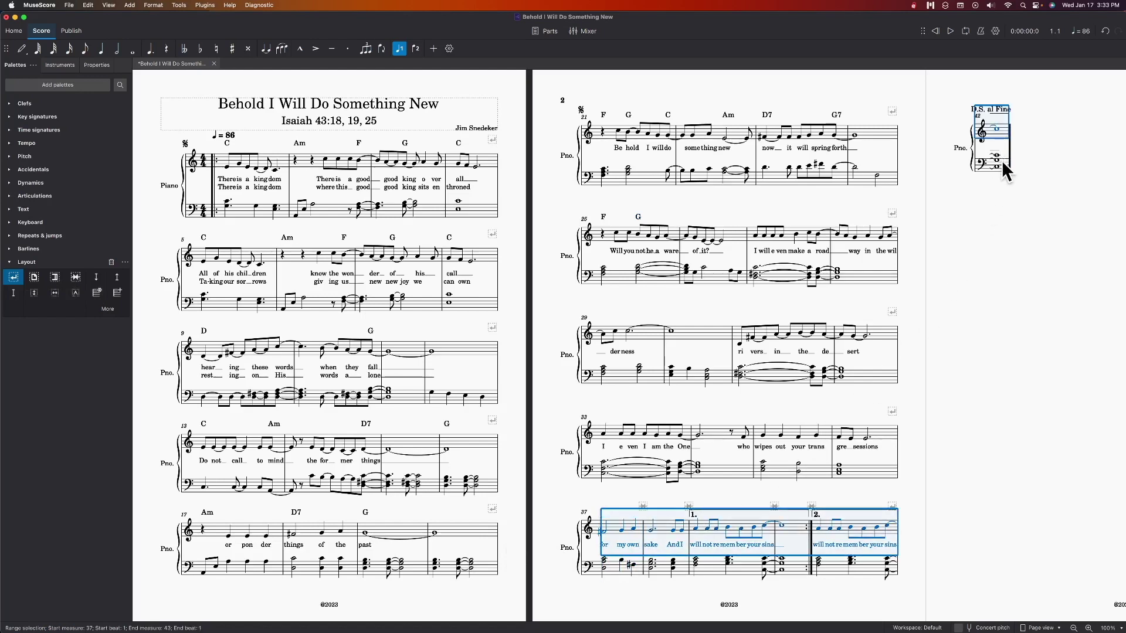
shift+click(1001, 167)
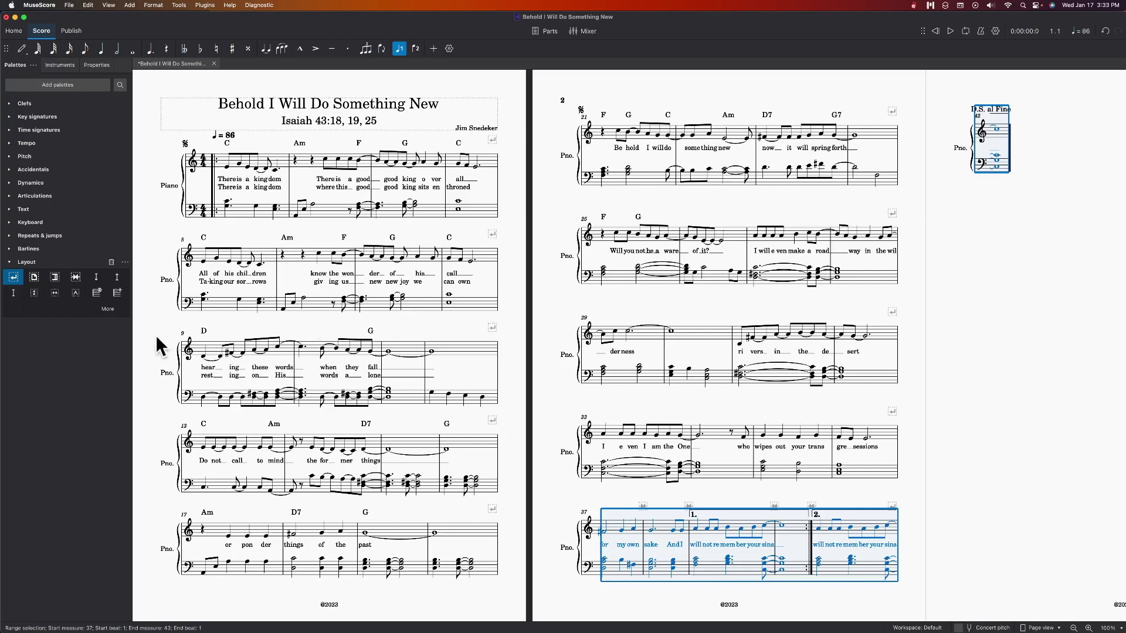
Apply 'Keep measures on the same system' to measures 37 onward, then clear the selection
click(76, 277)
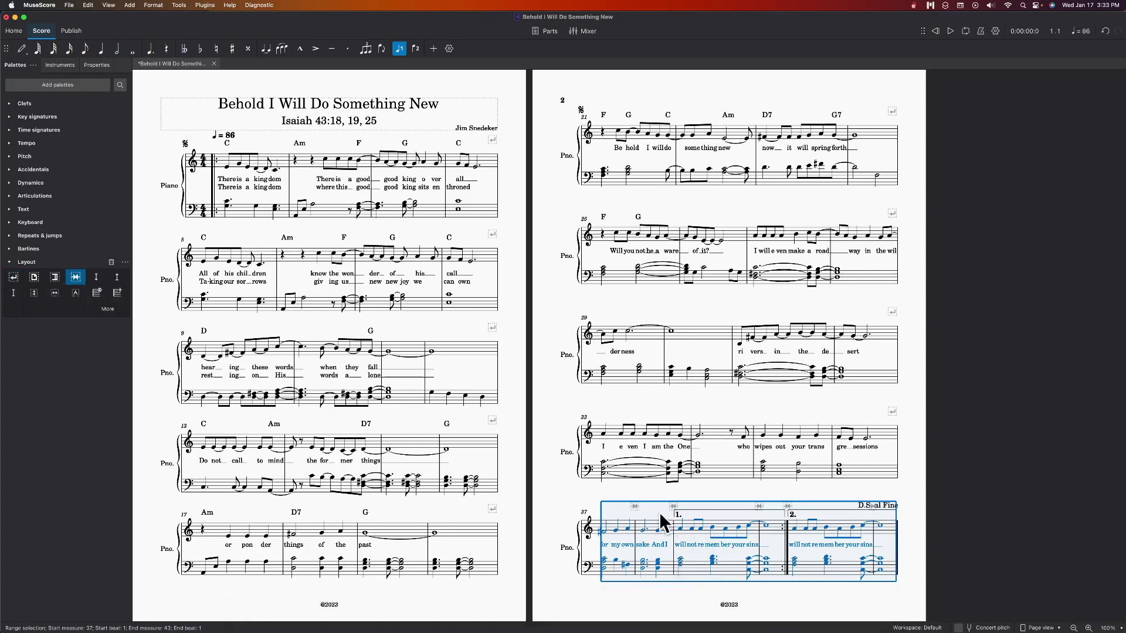
click(557, 505)
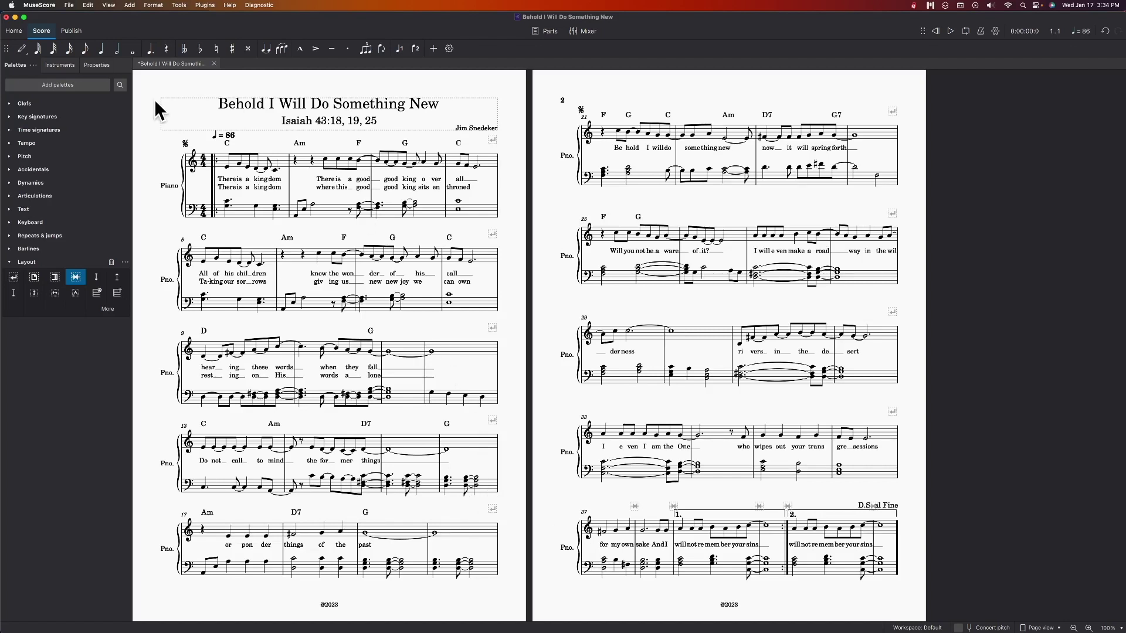
Save 'Behold I Will Do Something New' with File > Save
click(69, 5)
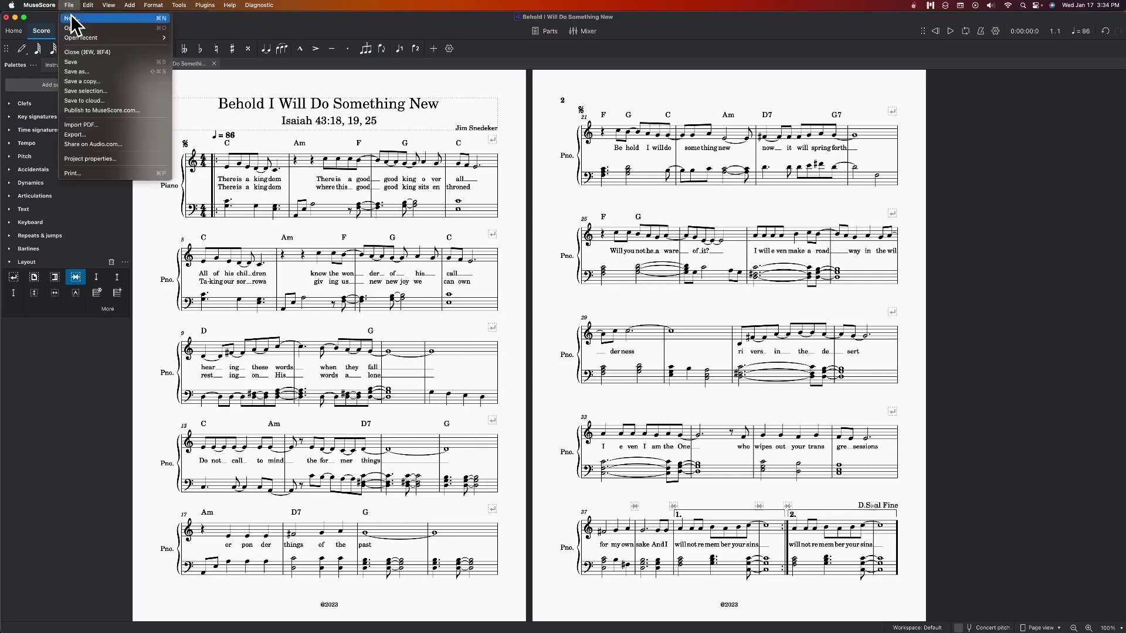
click(75, 59)
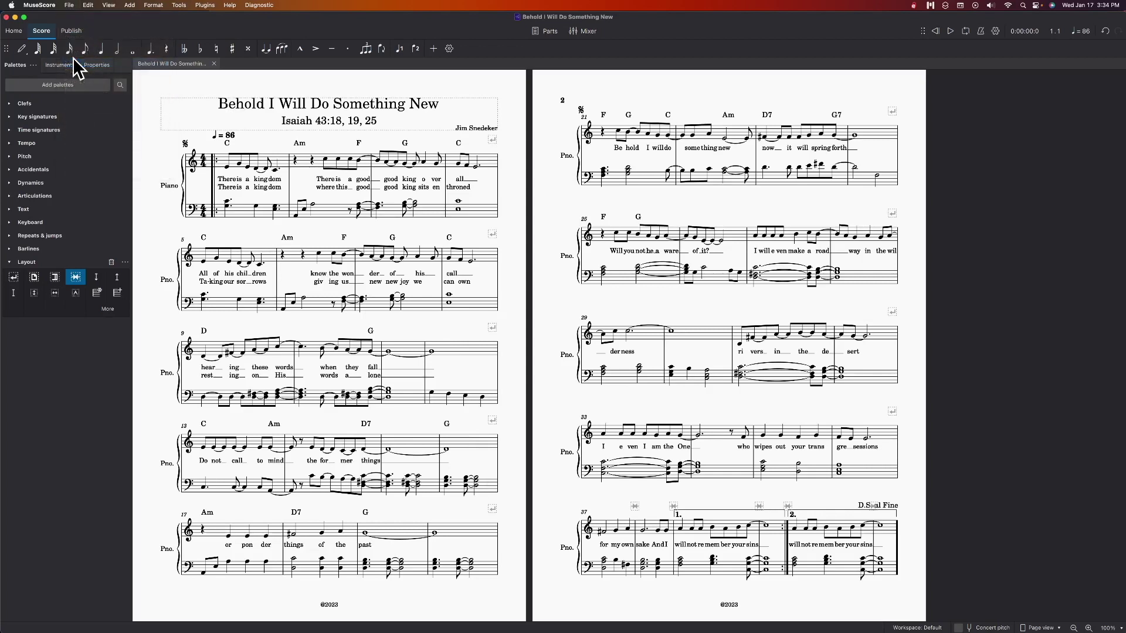